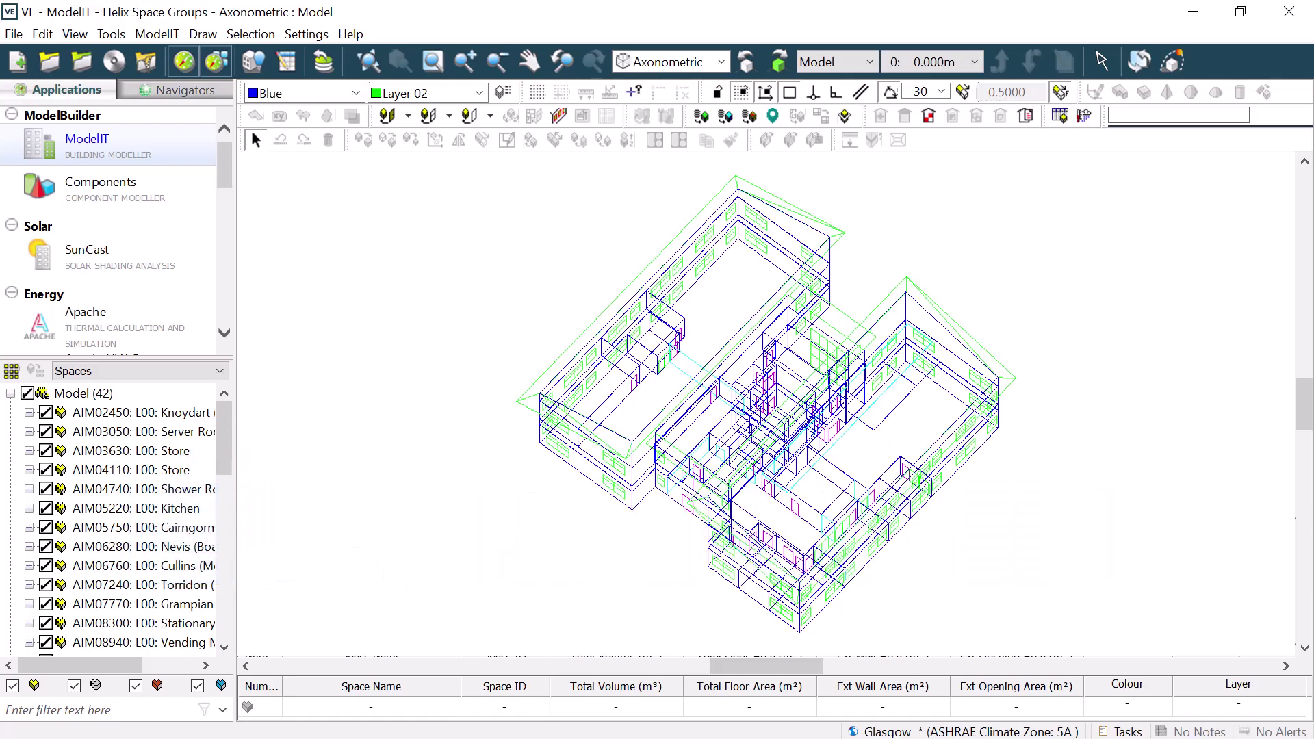
Review the available space grouping schemes and display the model by the Floors scheme through the space groups editor
{"action": "left_click", "coordinate": [164, 375]}
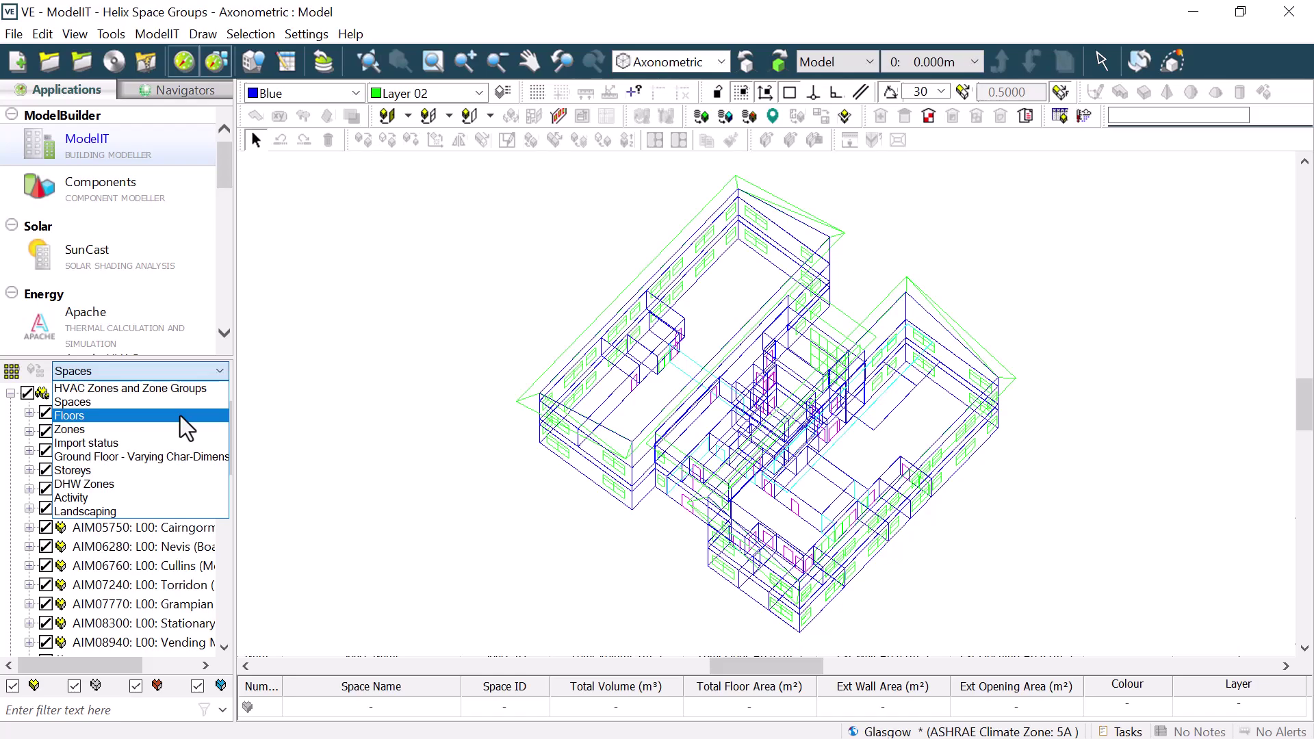
{"action": "left_click", "coordinate": [440, 540]}
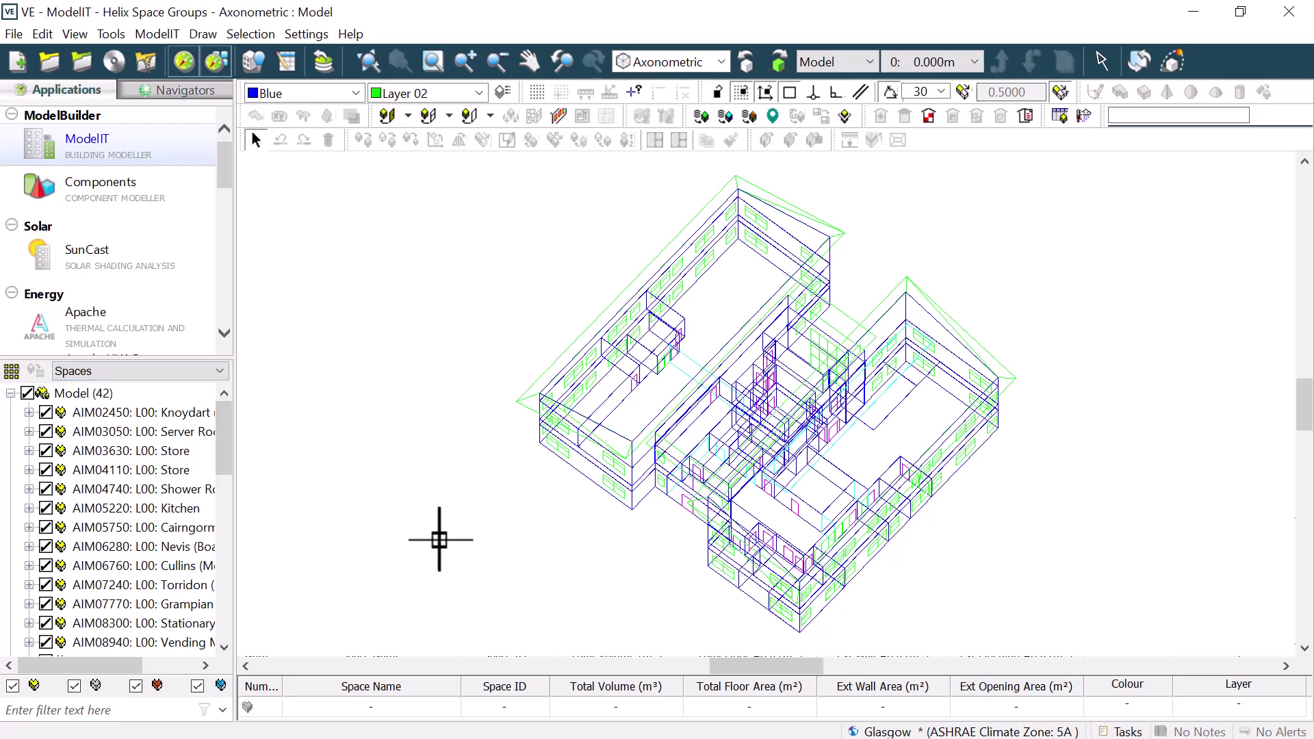
{"action": "left_click", "coordinate": [10, 380]}
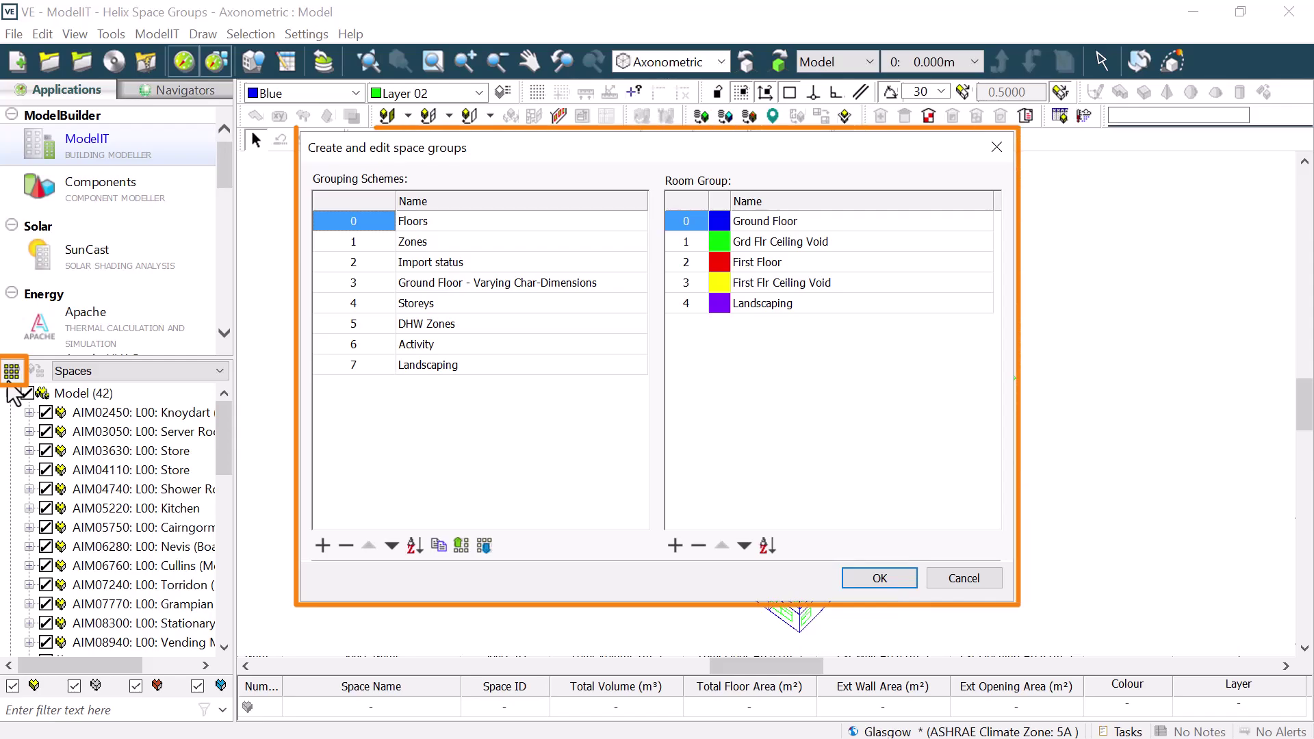
{"action": "left_click", "coordinate": [880, 578]}
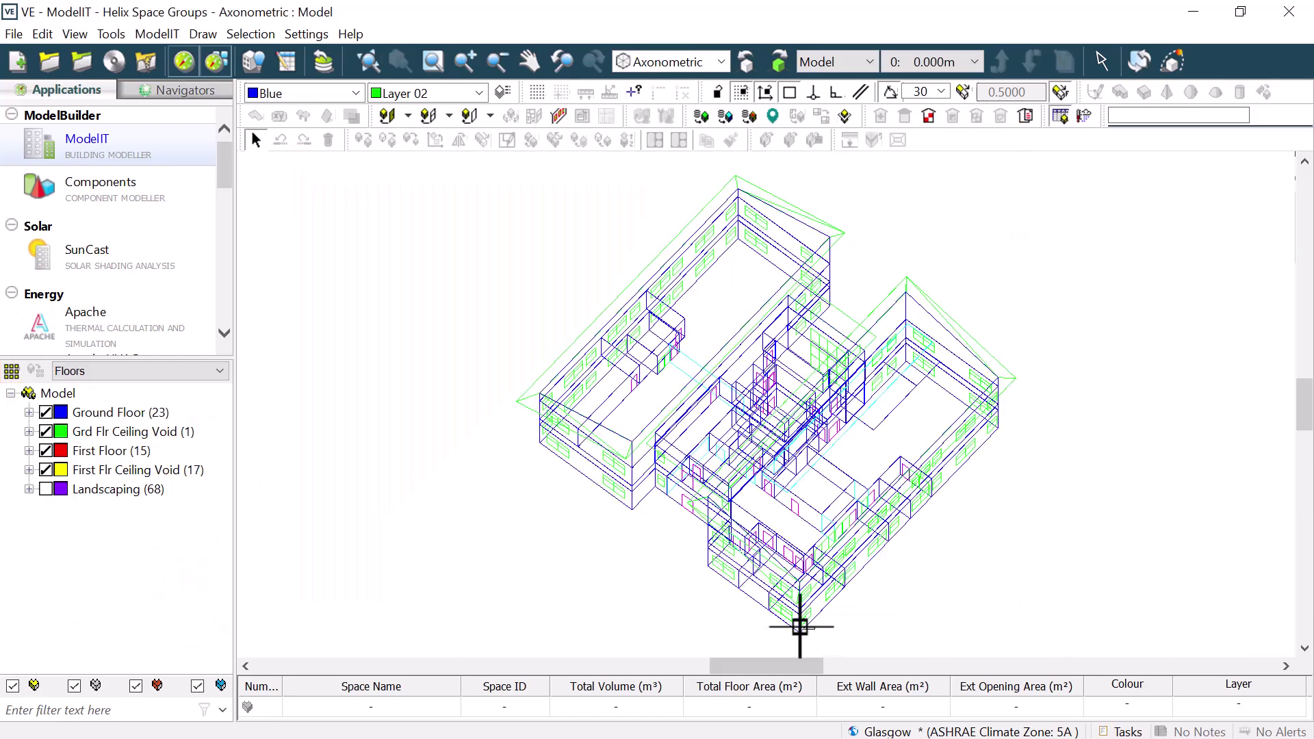
Assign the Cairngorm (Training Room) space to the Grd Flr Ceiling Void group of the Floors scheme
{"action": "left_click", "coordinate": [797, 620]}
{"action": "left_click_drag", "start_coordinate": [125, 665], "coordinate": [77, 665]}
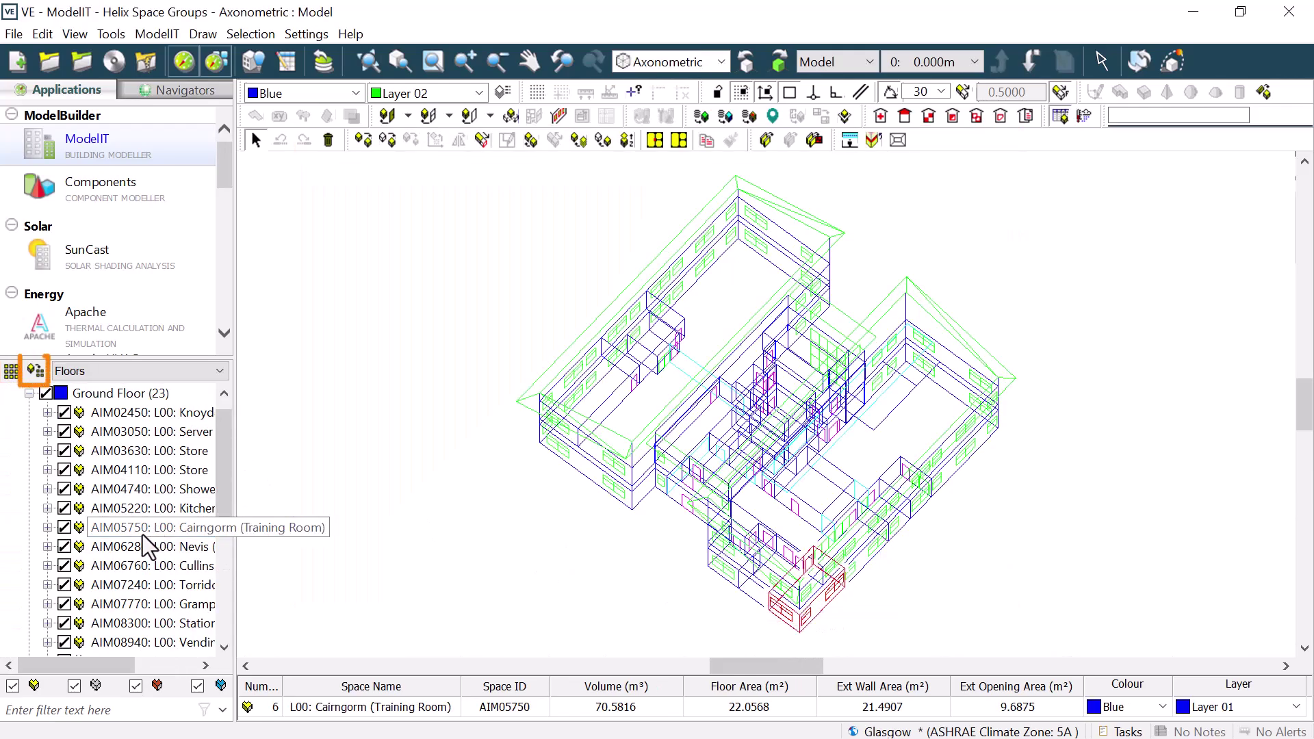
{"action": "left_click", "coordinate": [36, 370]}
{"action": "left_click", "coordinate": [397, 176]}
{"action": "left_click", "coordinate": [125, 208]}
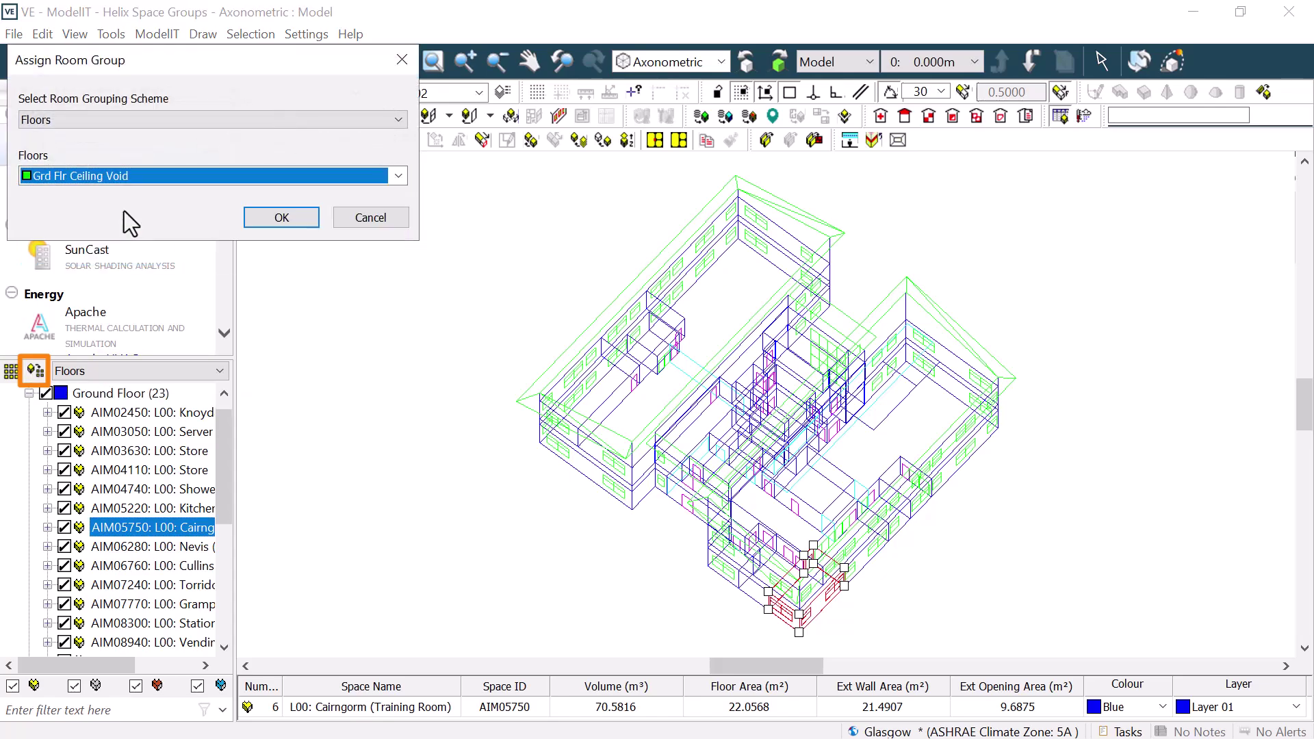
{"action": "left_click", "coordinate": [281, 217]}
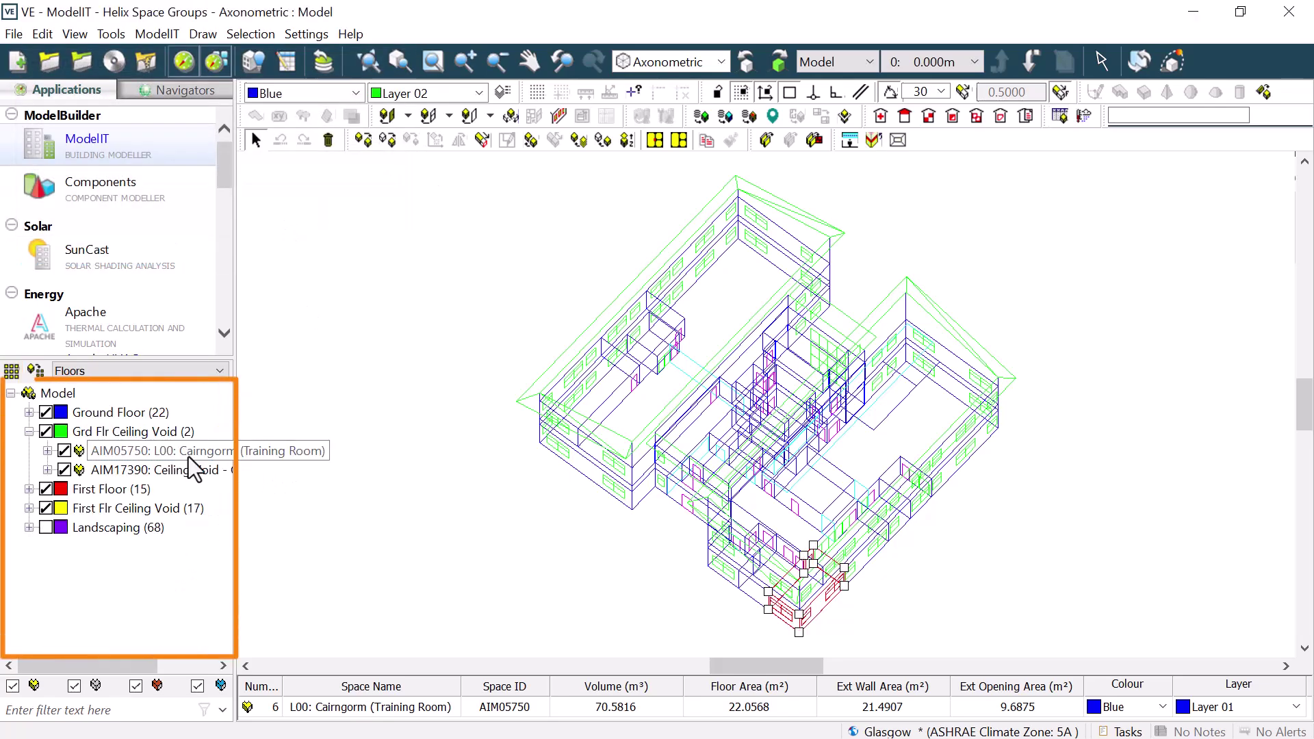
{"action": "left_click_drag", "start_coordinate": [187, 457], "coordinate": [182, 416]}
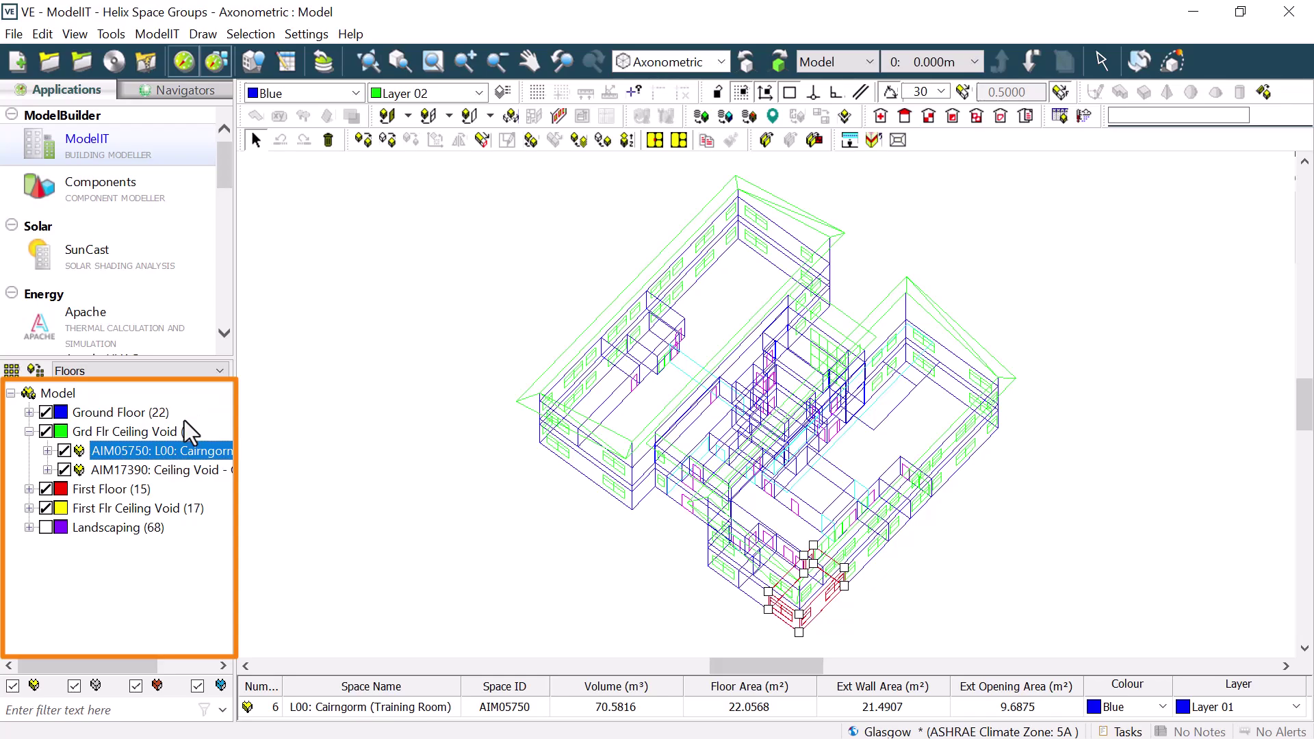
Set the Floors grouping of the Cairngorm (Training Room) space to Ground Floor in the tabular space data
{"action": "left_click", "coordinate": [1059, 116]}
{"action": "left_click", "coordinate": [772, 538]}
{"action": "left_click", "coordinate": [766, 594]}
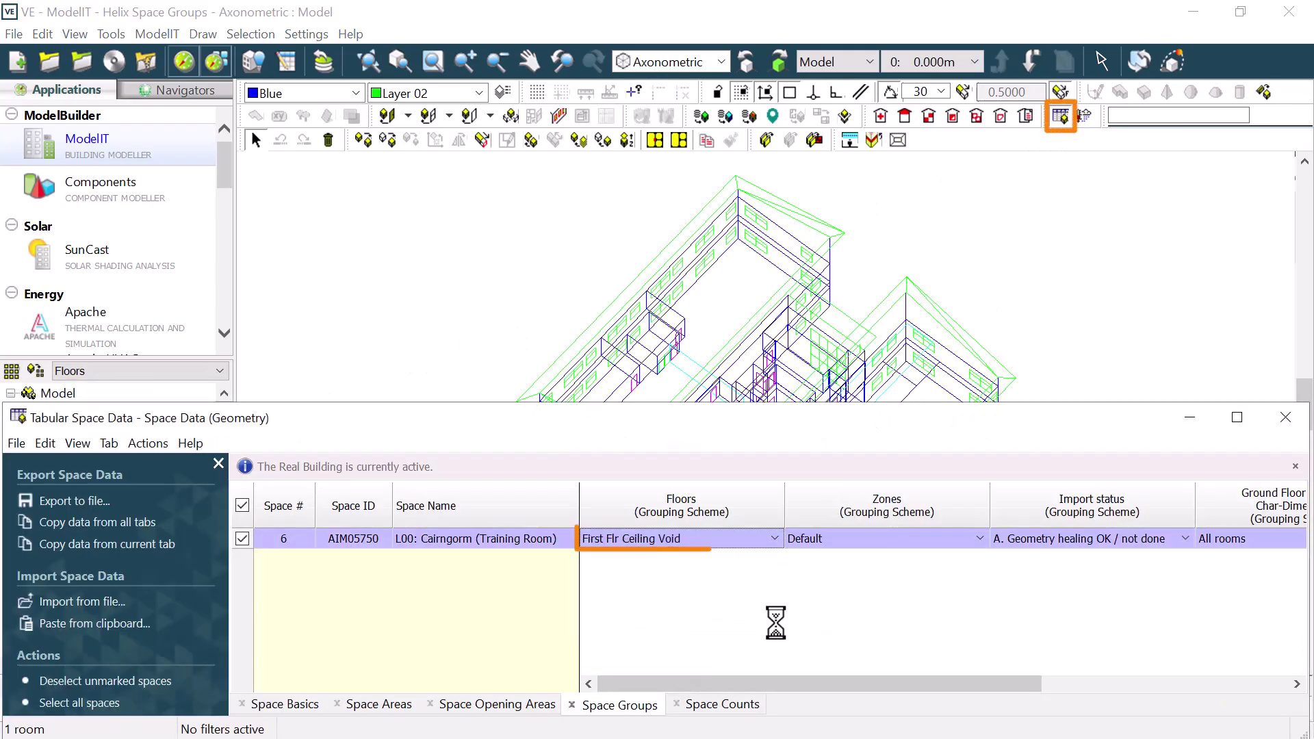
{"action": "left_click", "coordinate": [771, 538]}
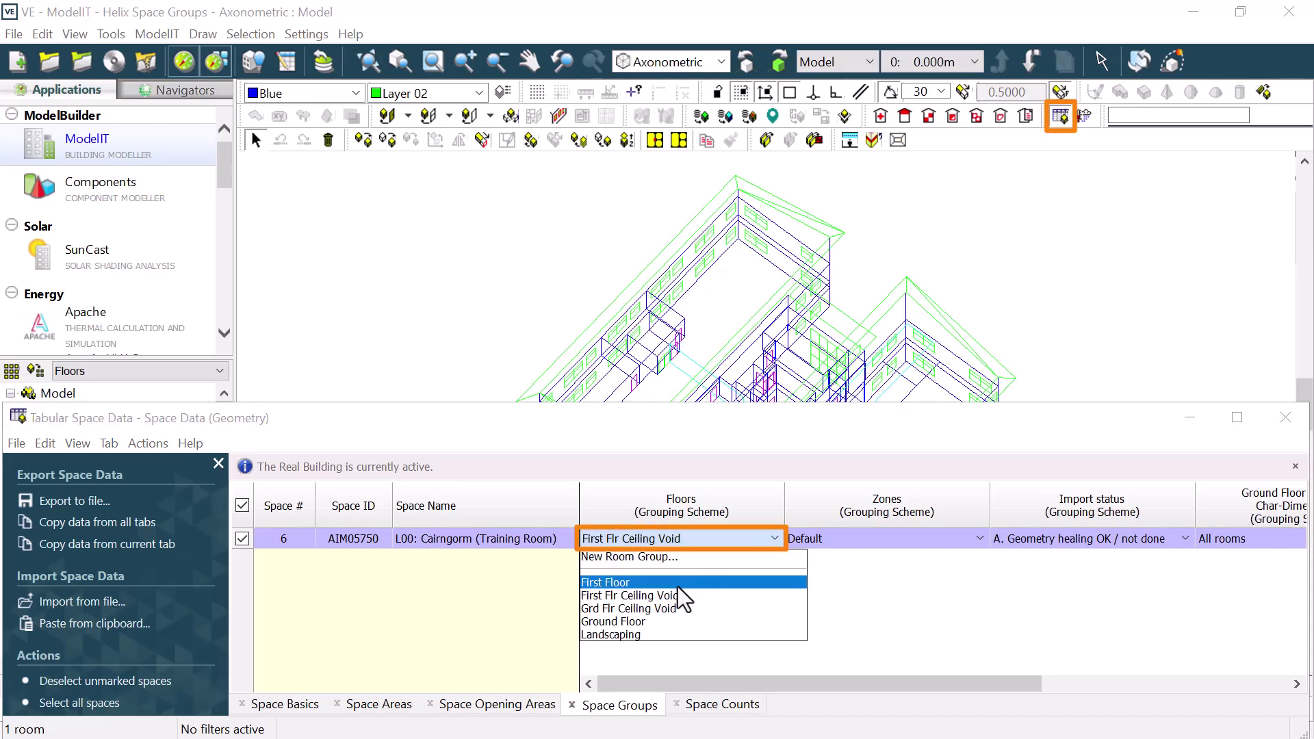
{"action": "left_click", "coordinate": [645, 623]}
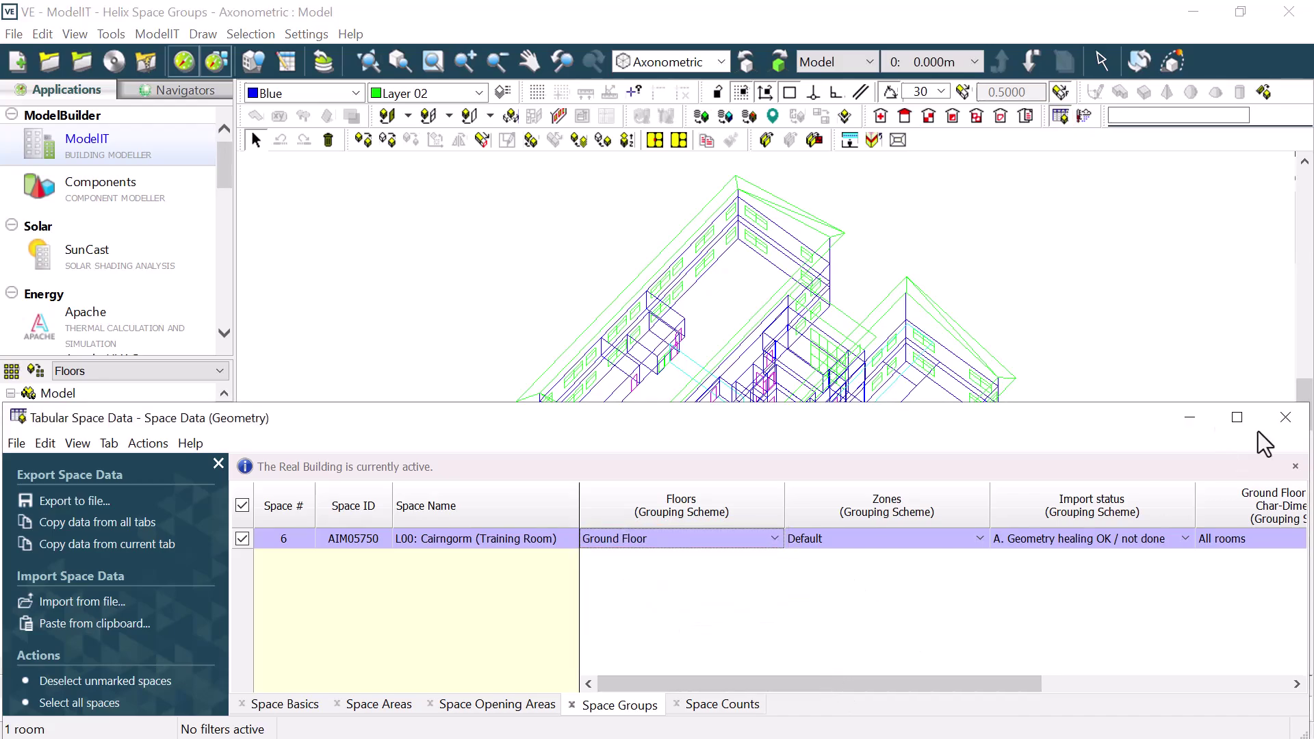
{"action": "left_click", "coordinate": [1285, 417]}
{"action": "left_click", "coordinate": [346, 440]}
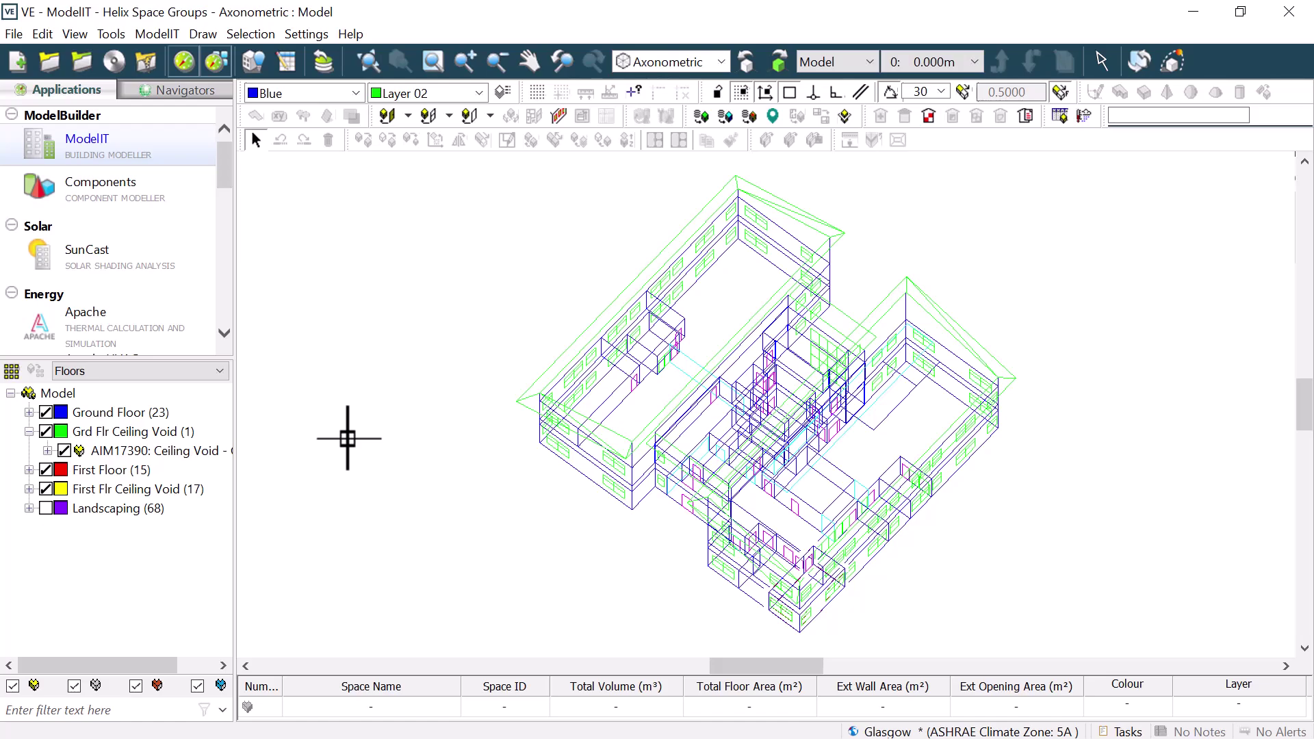
Open the Space Group Creator and review the thermal template and threshold rule descriptions
{"action": "left_click", "coordinate": [112, 39]}
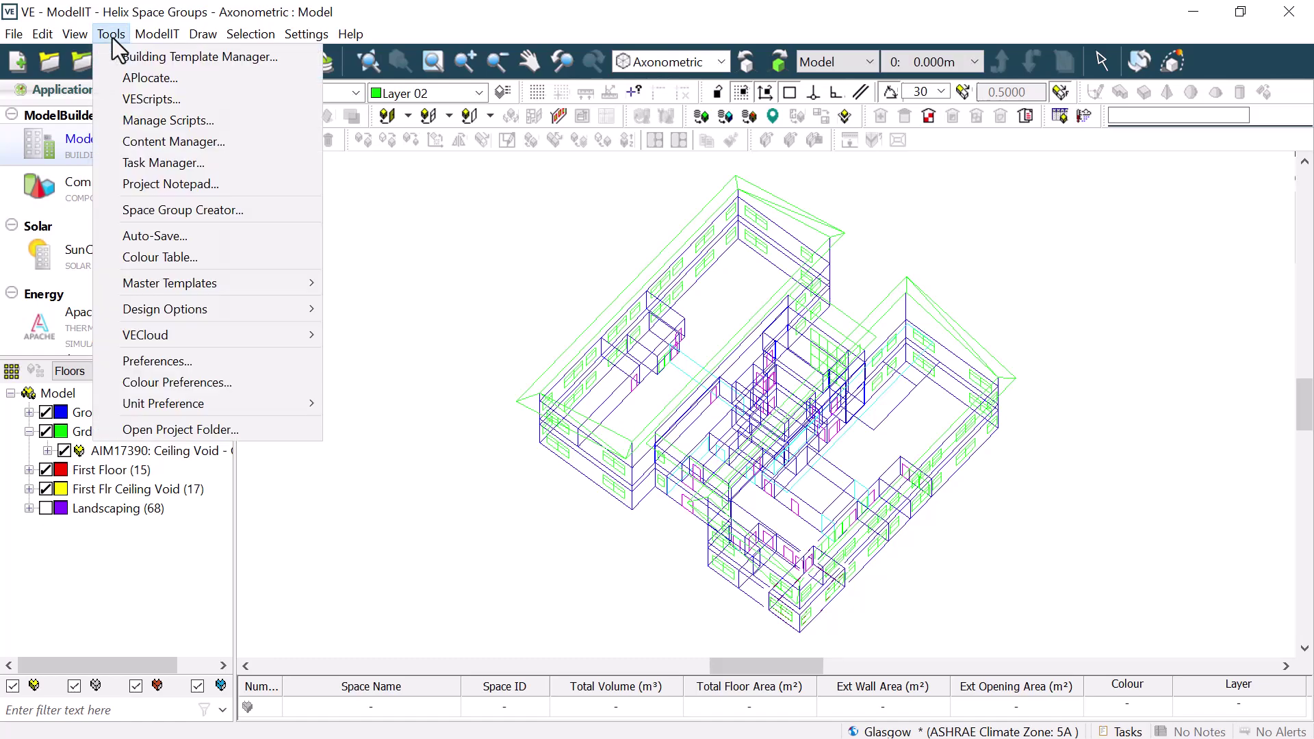
{"action": "left_click", "coordinate": [261, 215]}
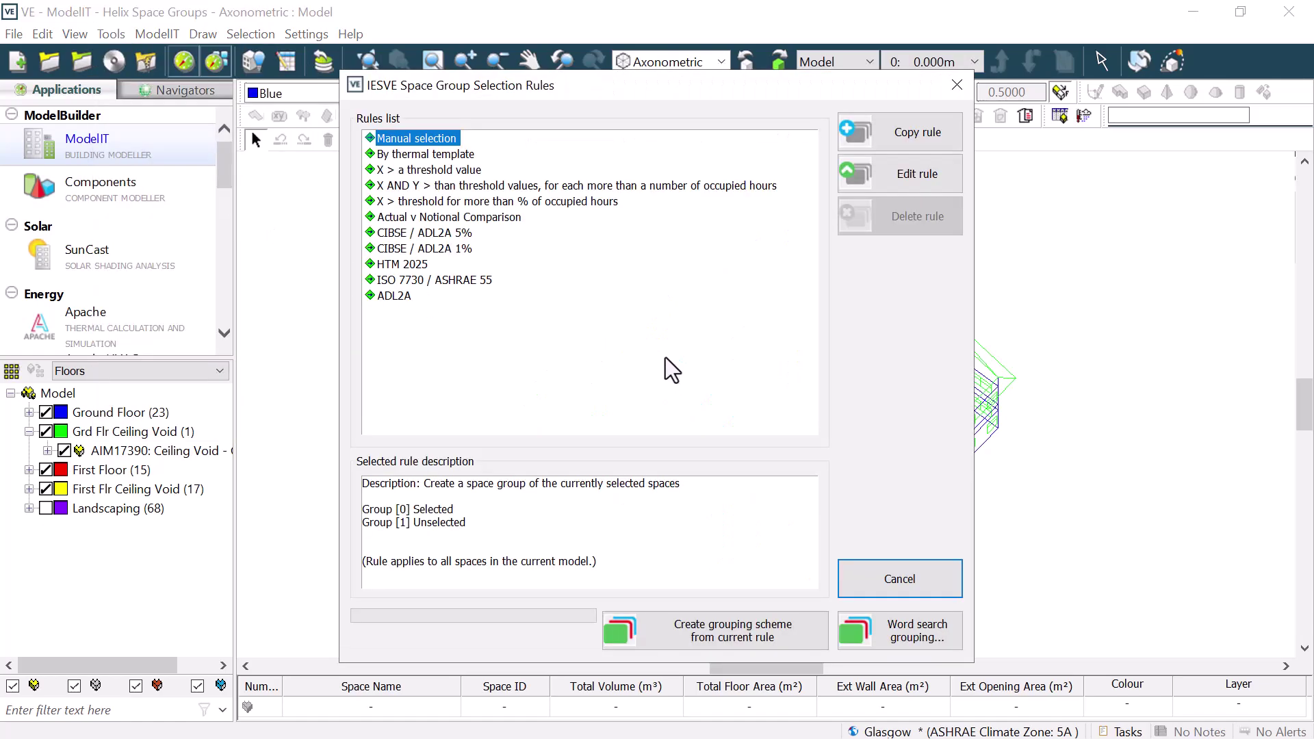
{"action": "left_click", "coordinate": [465, 154]}
{"action": "left_click", "coordinate": [478, 170]}
{"action": "left_click", "coordinate": [486, 186]}
{"action": "left_click", "coordinate": [495, 202]}
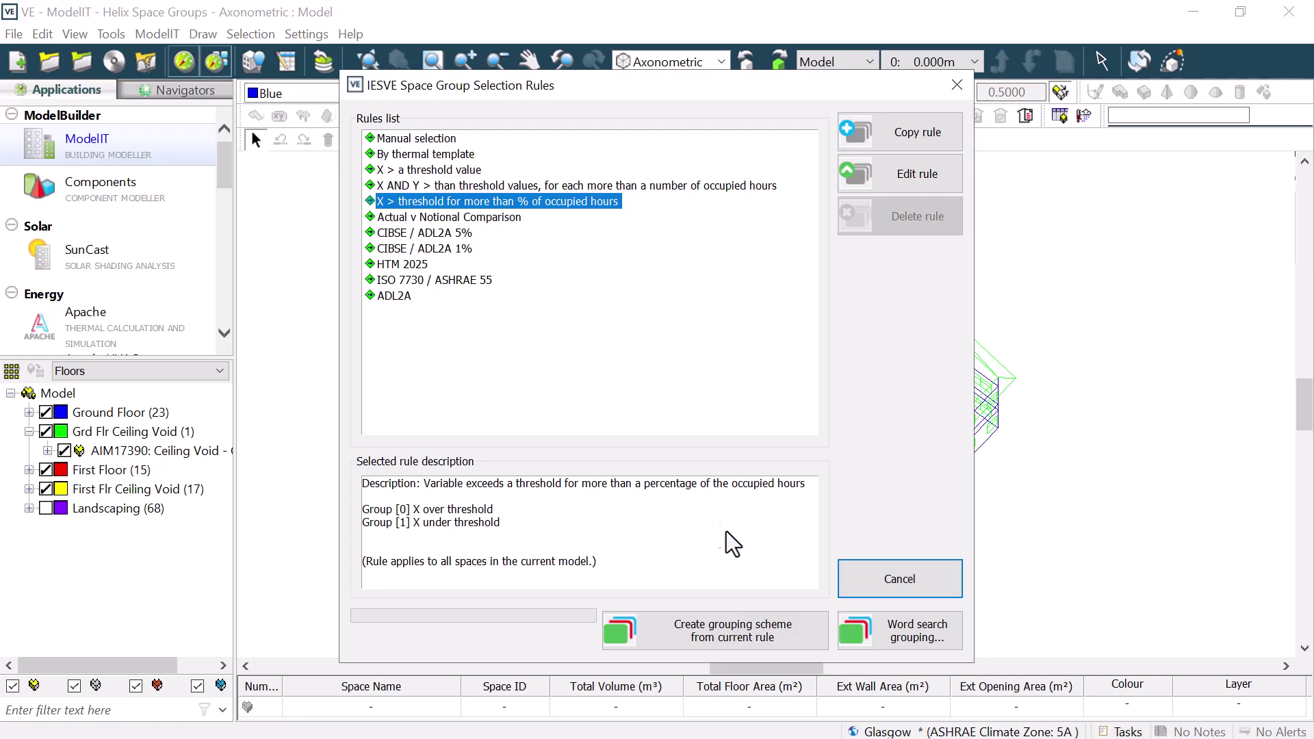
Open word search grouping, add a new grouping scheme and remove it
{"action": "left_click", "coordinate": [951, 643]}
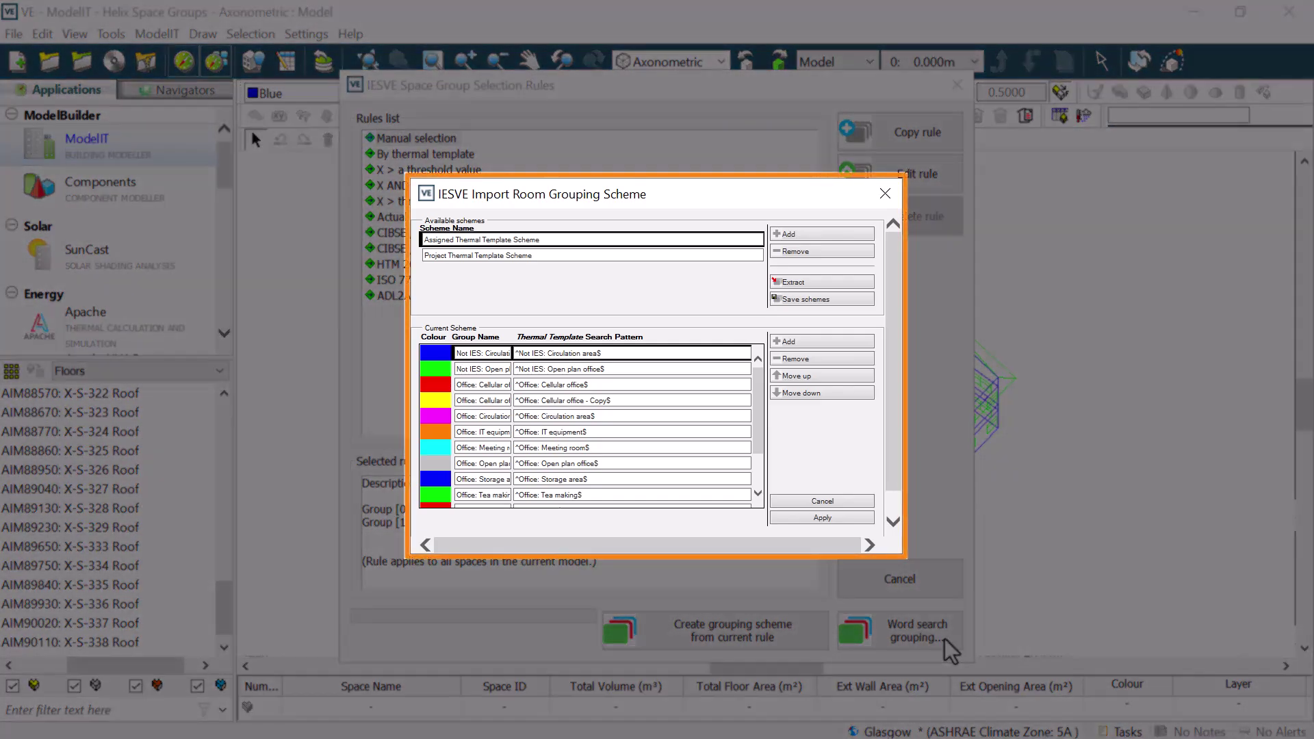
{"action": "left_click", "coordinate": [822, 236]}
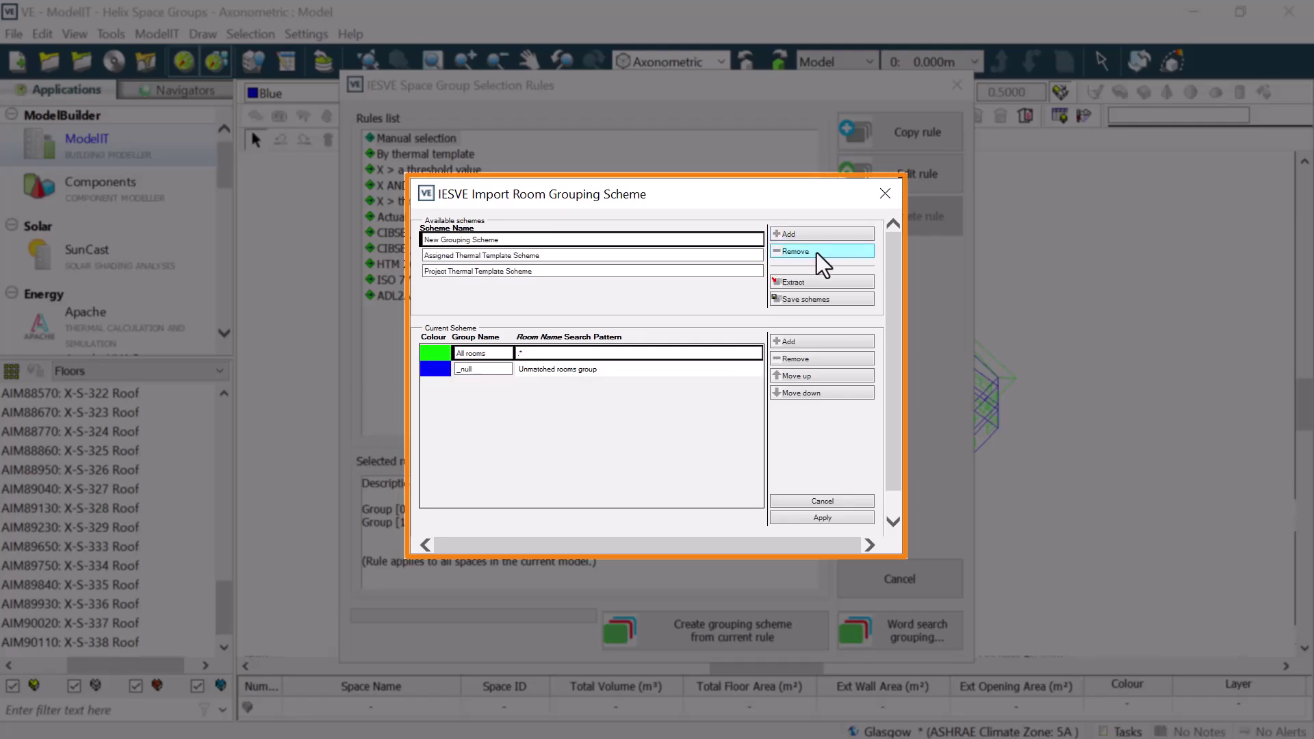
{"action": "left_click", "coordinate": [818, 252]}
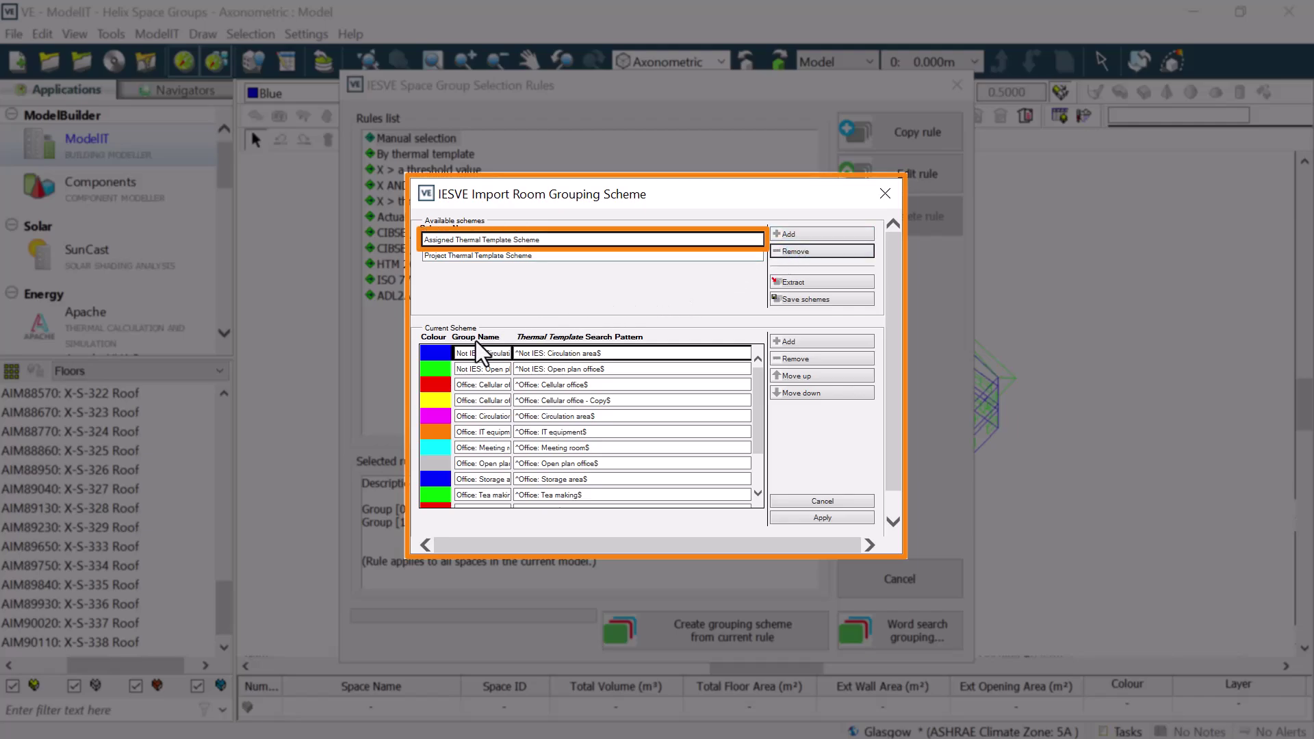
Inspect the full group names, apply the Assigned Thermal Template Scheme and save the current setup, closing the Space Group Creator
{"action": "left_click_drag", "start_coordinate": [512, 354], "coordinate": [565, 354]}
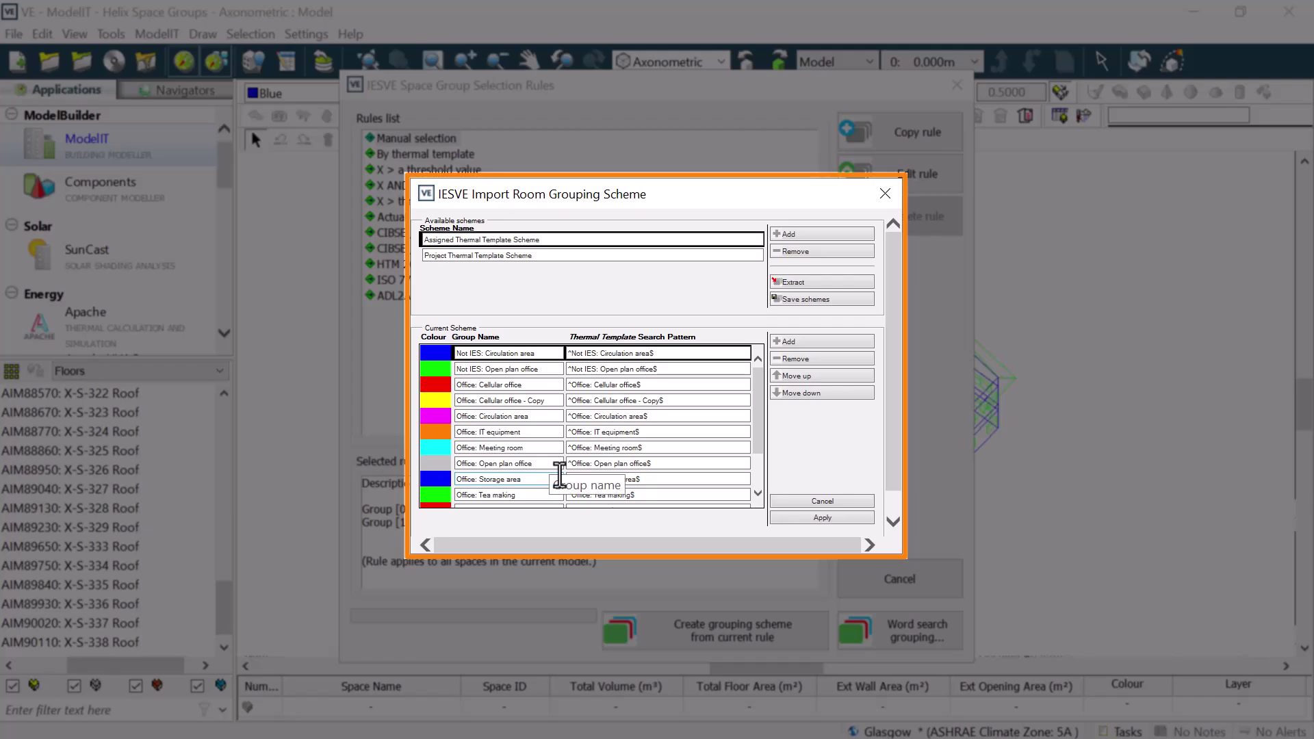
{"action": "left_click_drag", "start_coordinate": [760, 447], "coordinate": [785, 438]}
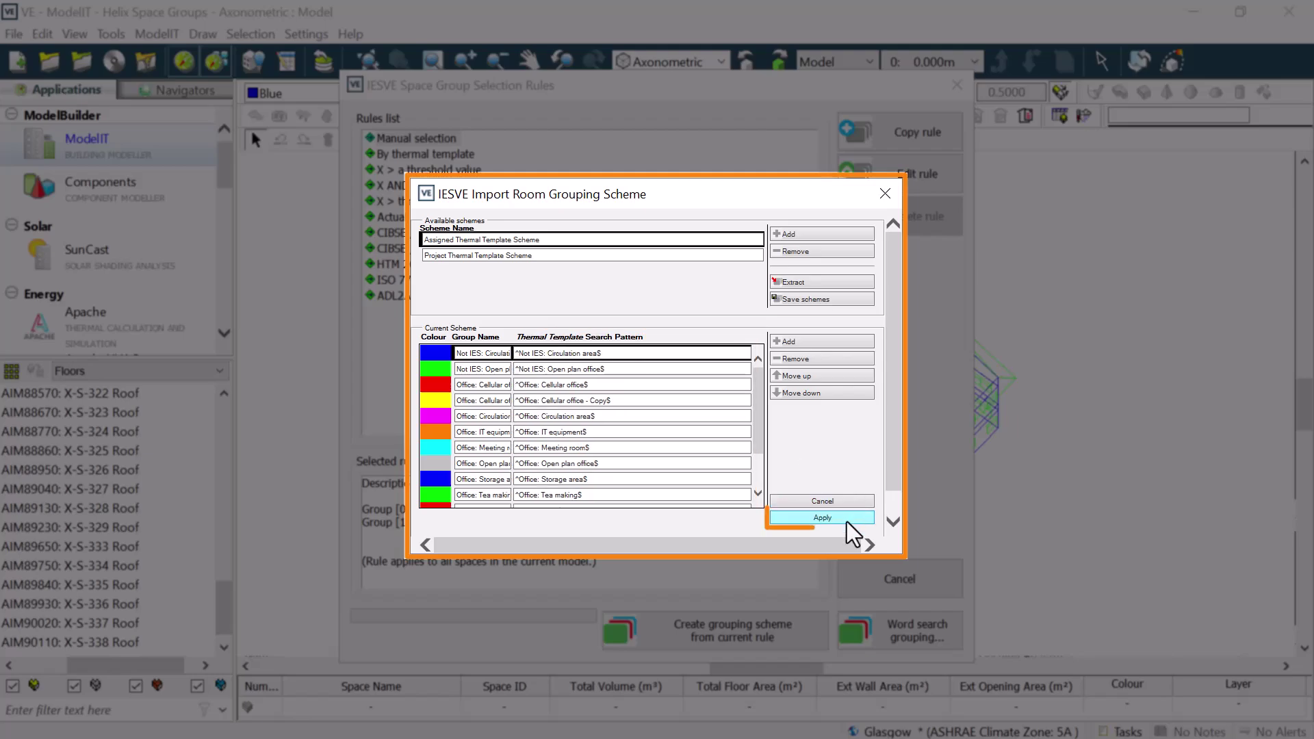
{"action": "left_click", "coordinate": [847, 521]}
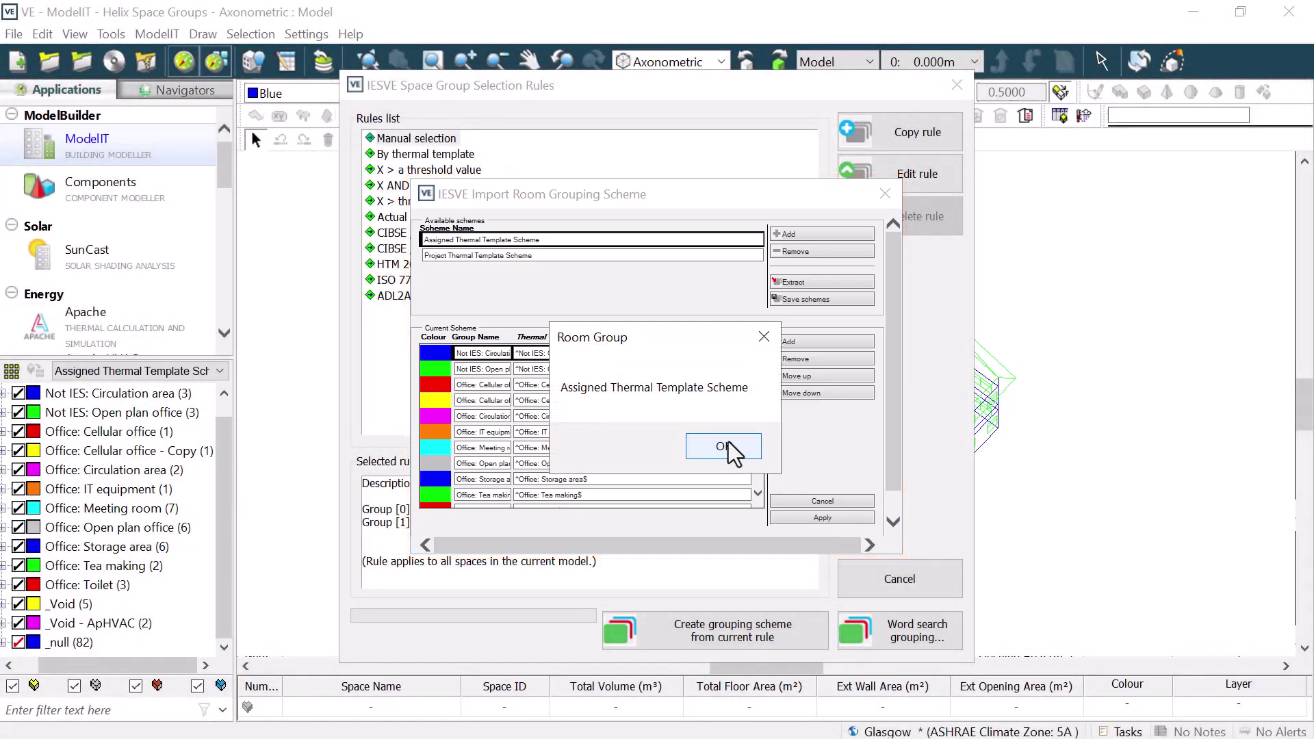
{"action": "left_click", "coordinate": [724, 446]}
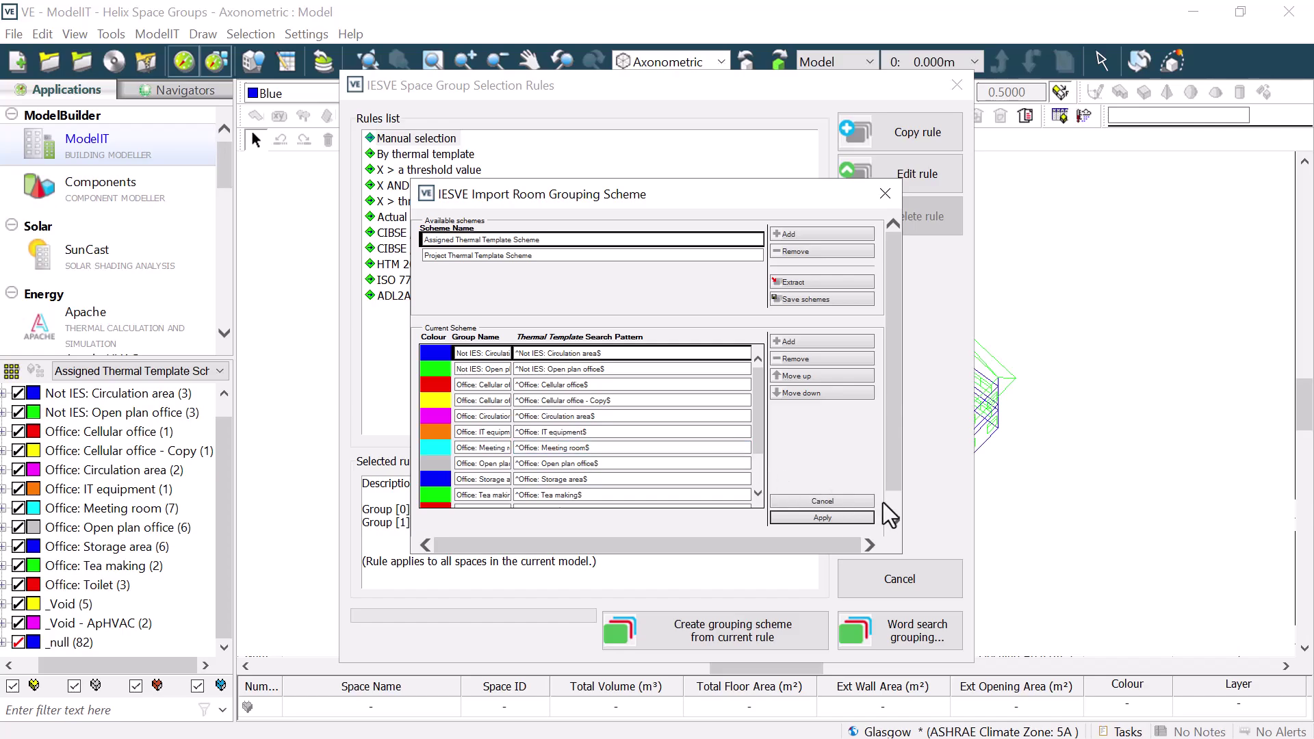
{"action": "left_click", "coordinate": [888, 198]}
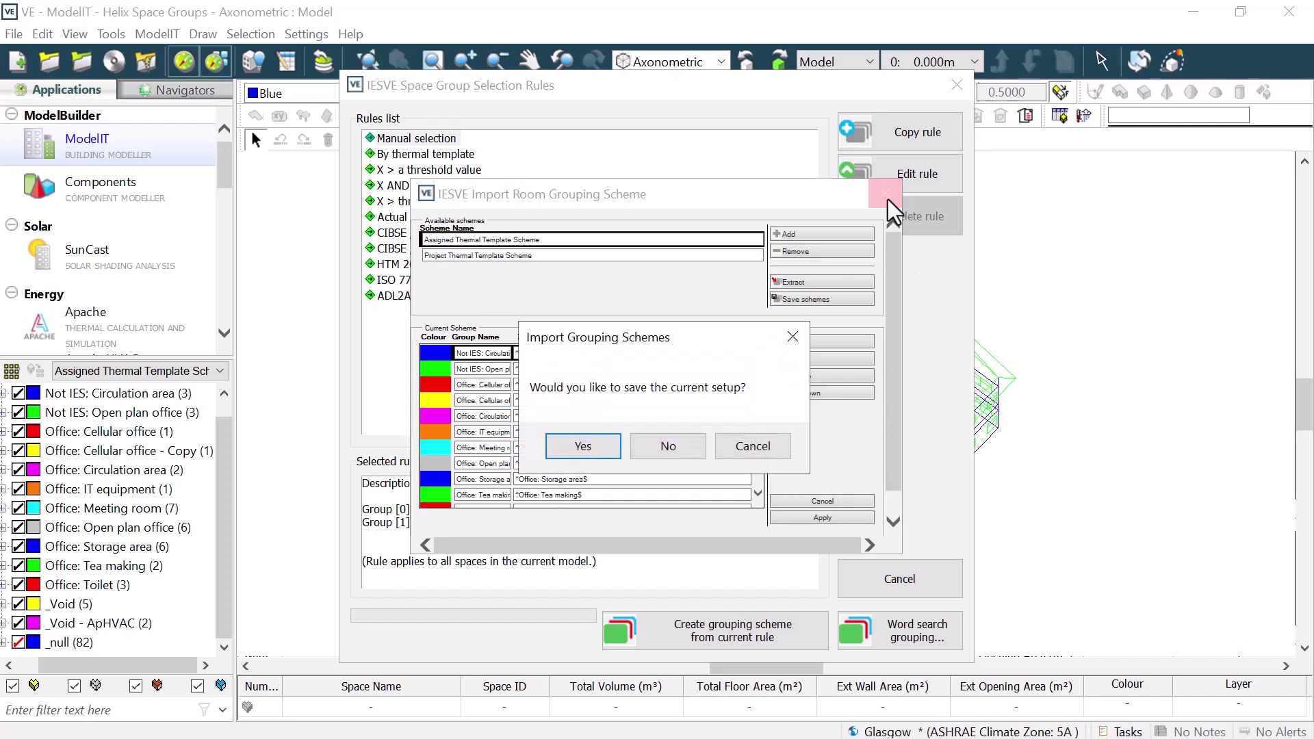
{"action": "left_click", "coordinate": [583, 446]}
{"action": "left_click", "coordinate": [703, 453]}
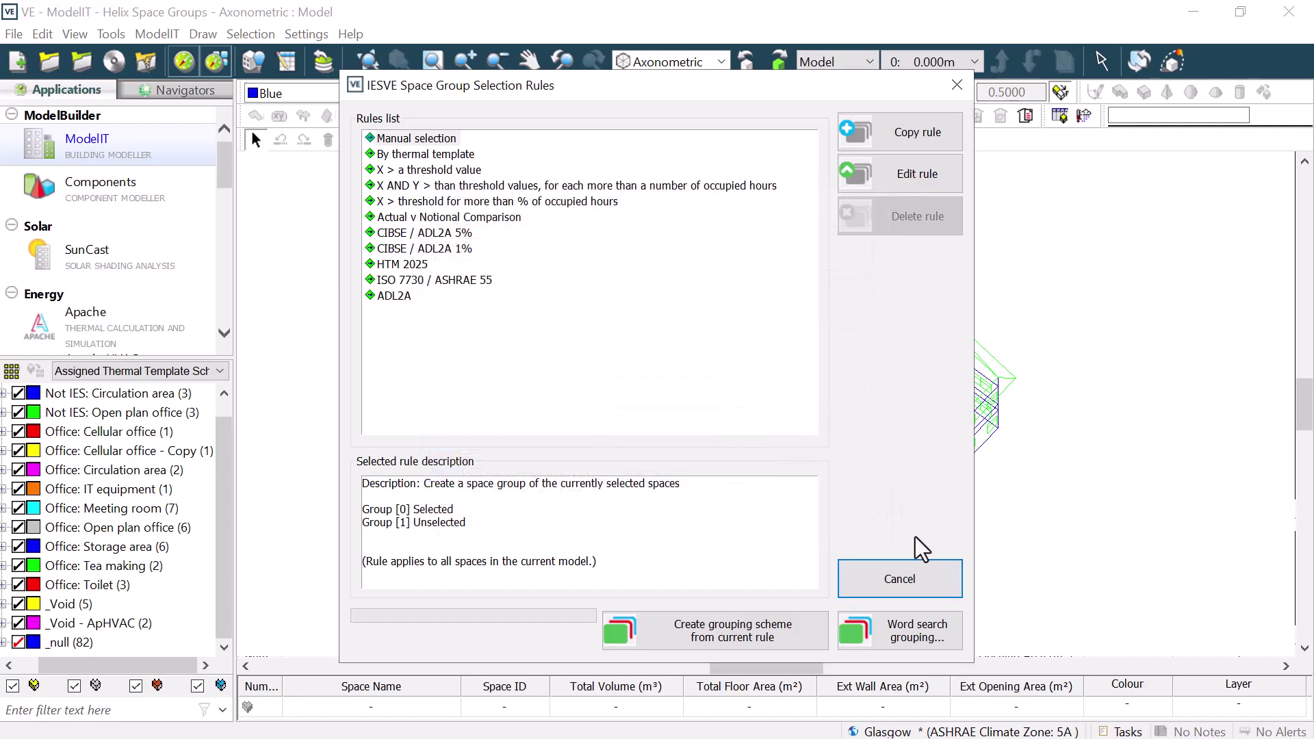
{"action": "left_click", "coordinate": [957, 85]}
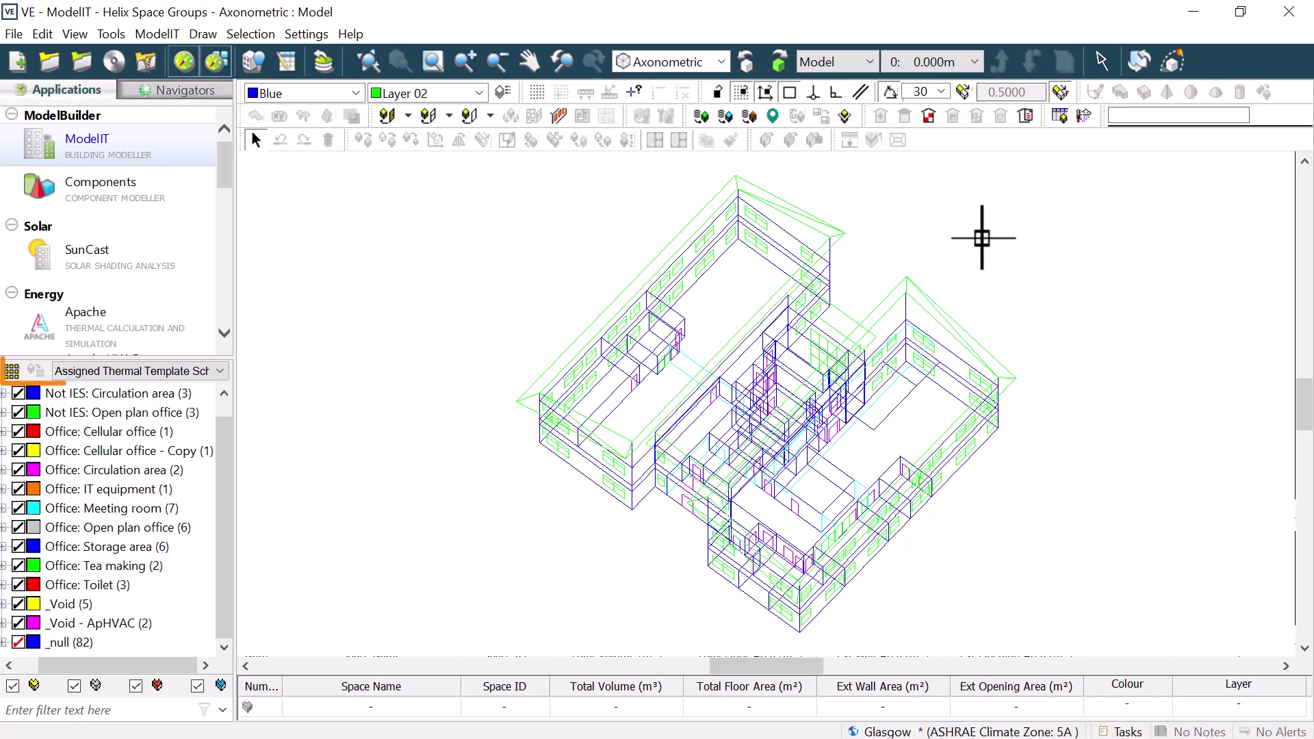
Highlight the spaces of several template groups in the model, including Cellular office - Copy, IT equipment and Meeting room, and clear the selection
{"action": "left_click", "coordinate": [144, 396]}
{"action": "left_click", "coordinate": [152, 450]}
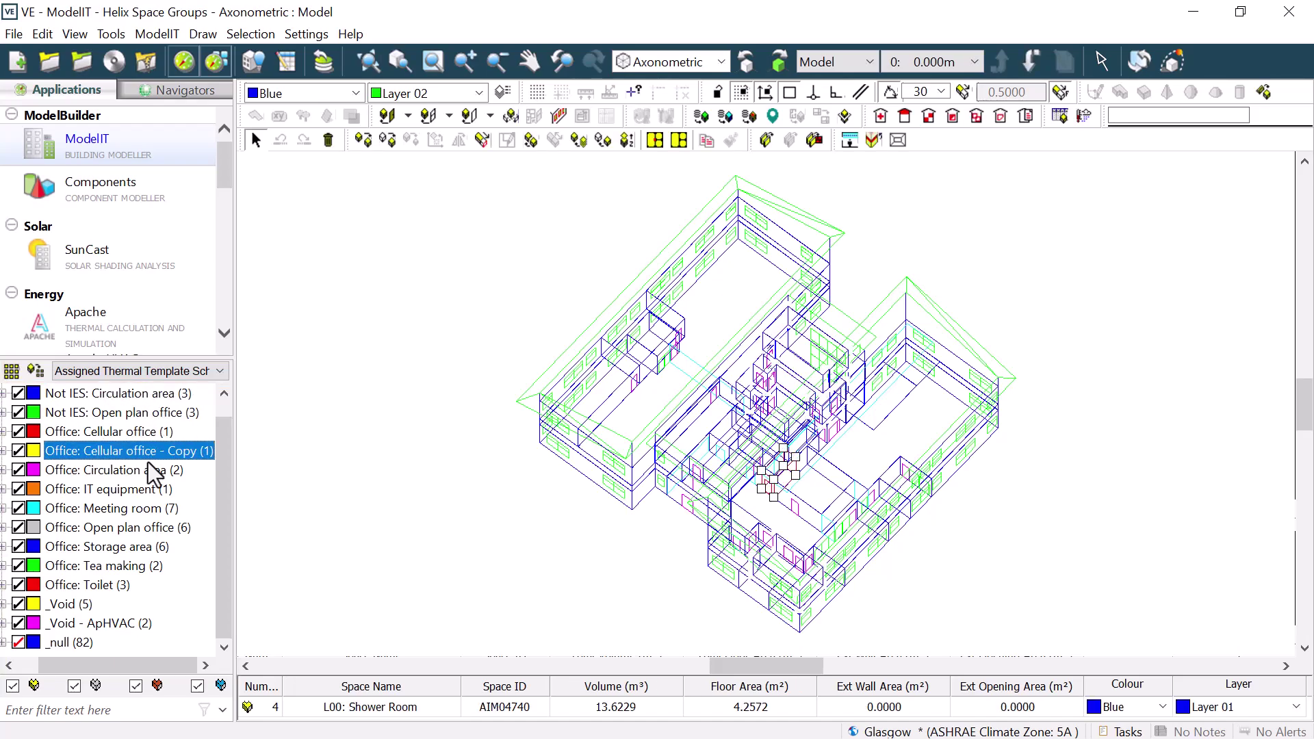
{"action": "left_click", "coordinate": [134, 491]}
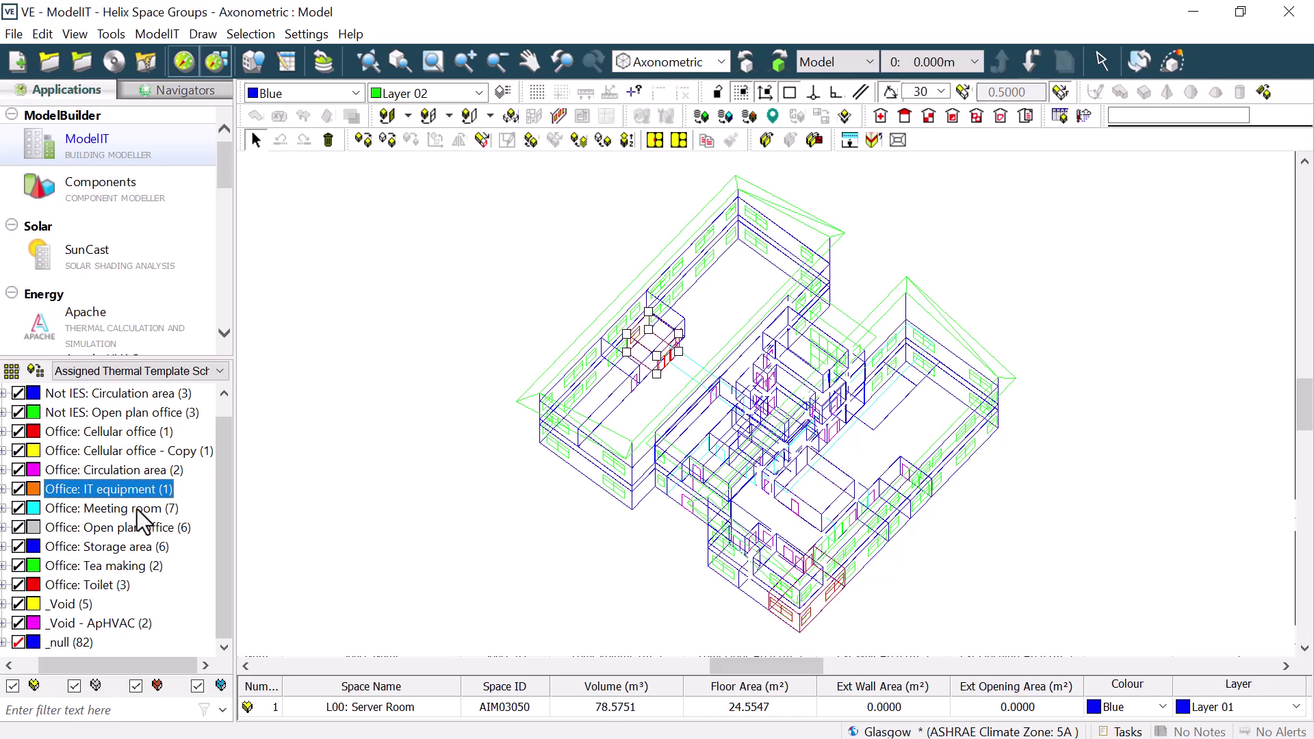
{"action": "left_click", "coordinate": [137, 509]}
{"action": "left_click", "coordinate": [350, 548]}
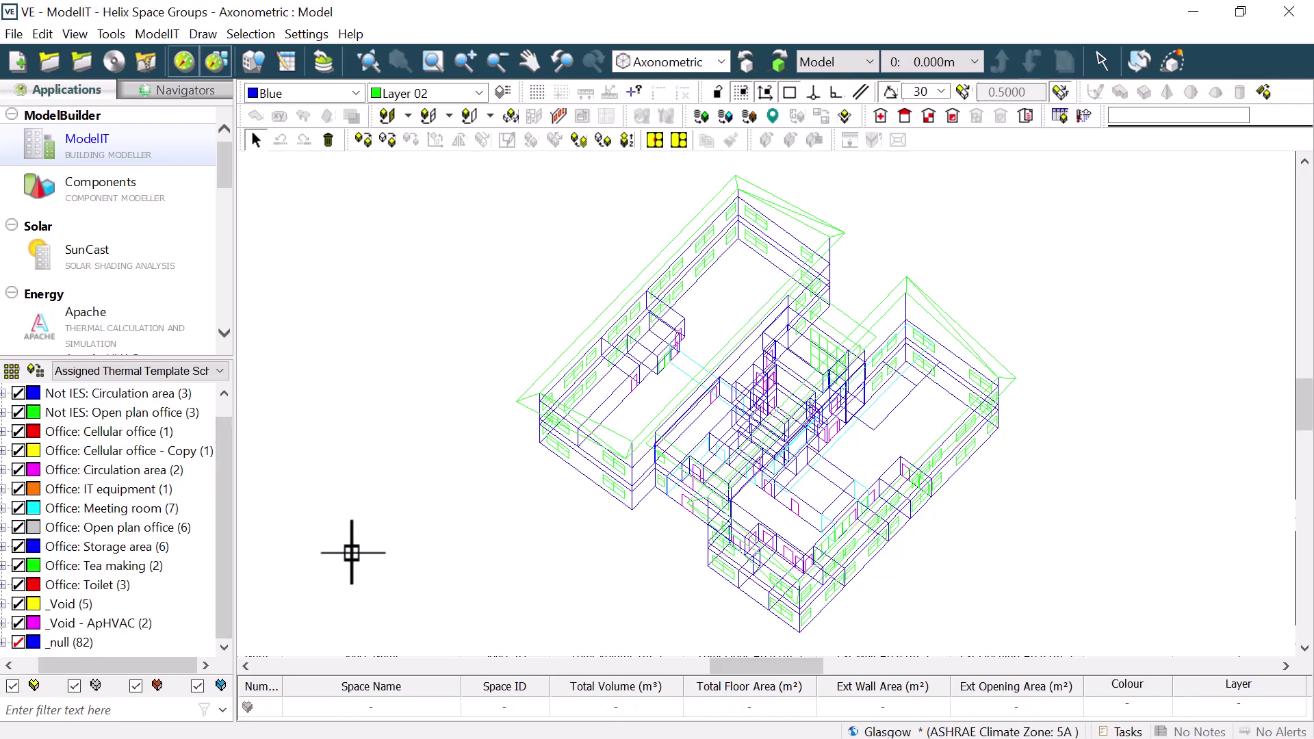